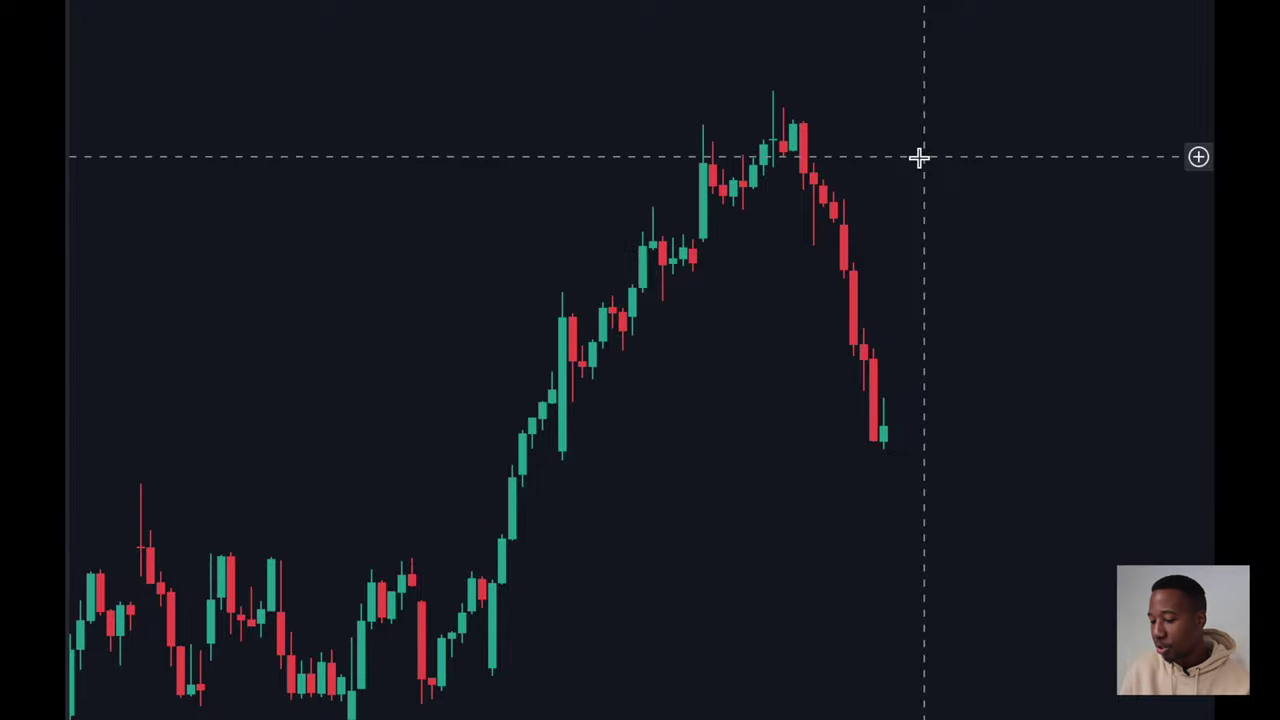
Step: Zoom the chart out so the whole sideways range near the top is visible
scroll(919, 157, right, 5)
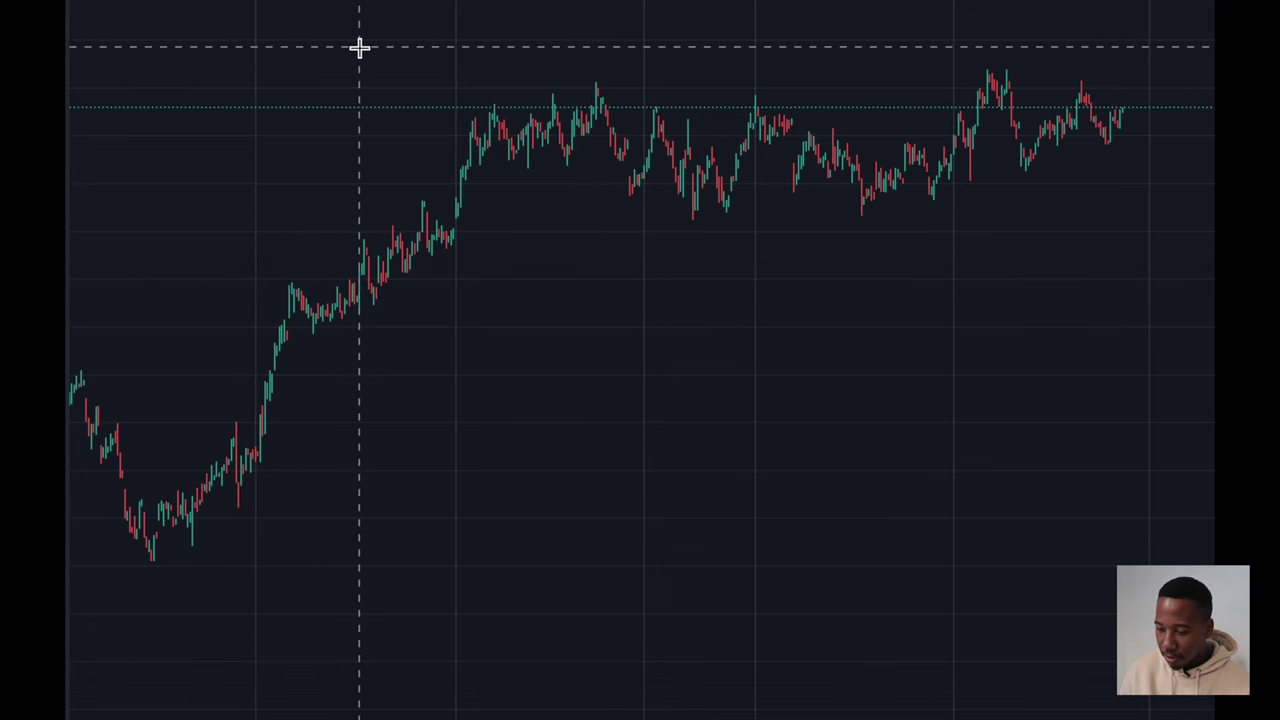
Step: Draw horizontal lines at the range's lower and upper edges, then deselect them and zoom out
click(580, 209)
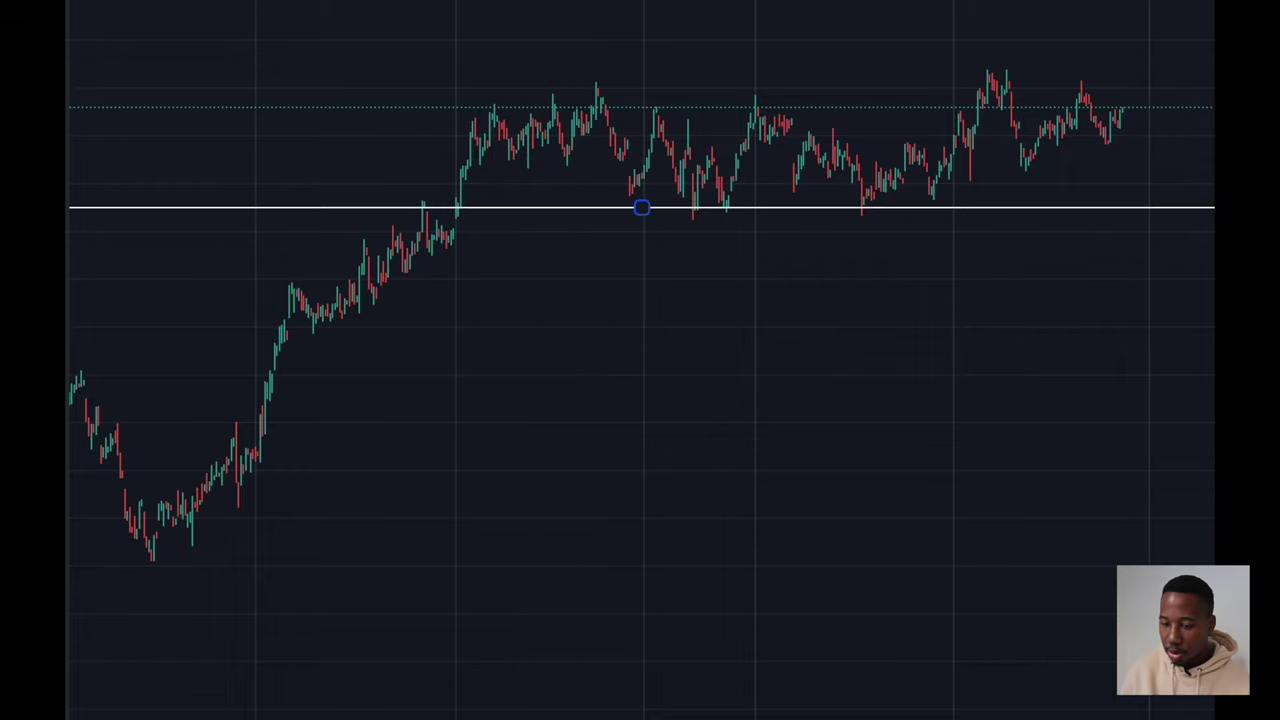
click(803, 104)
scroll(1122, 215, up, 3)
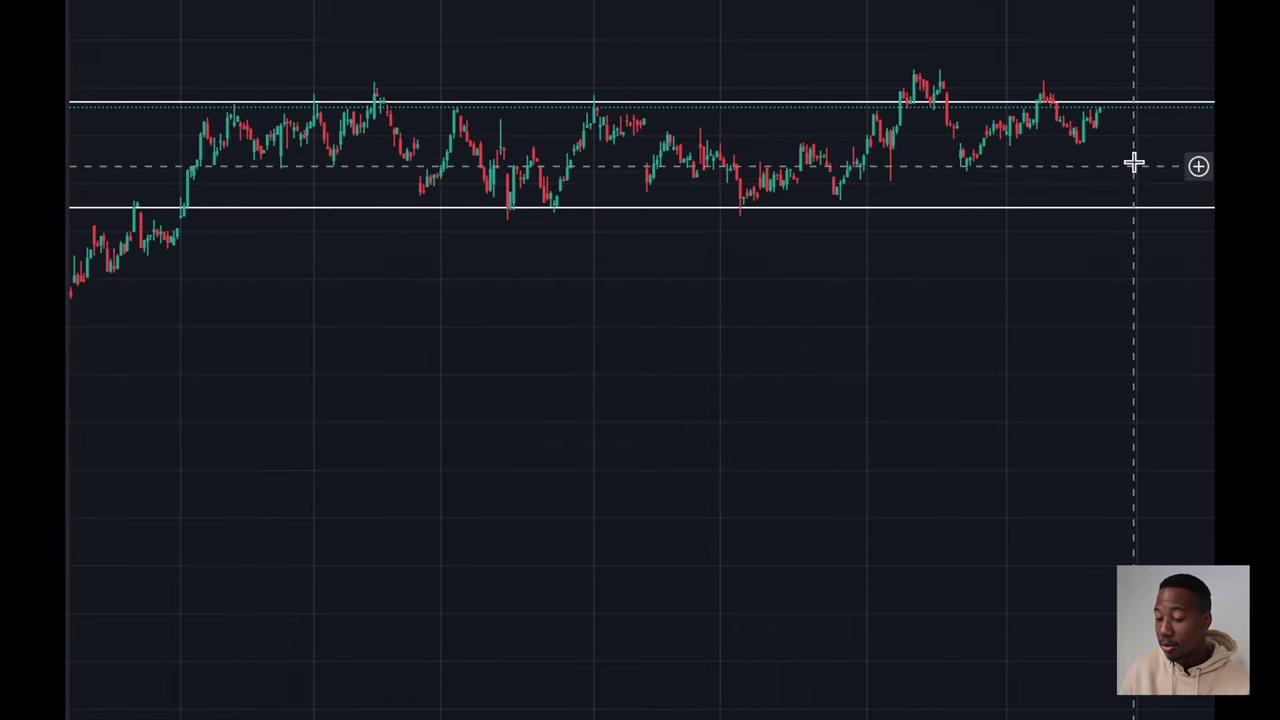
click(1117, 215)
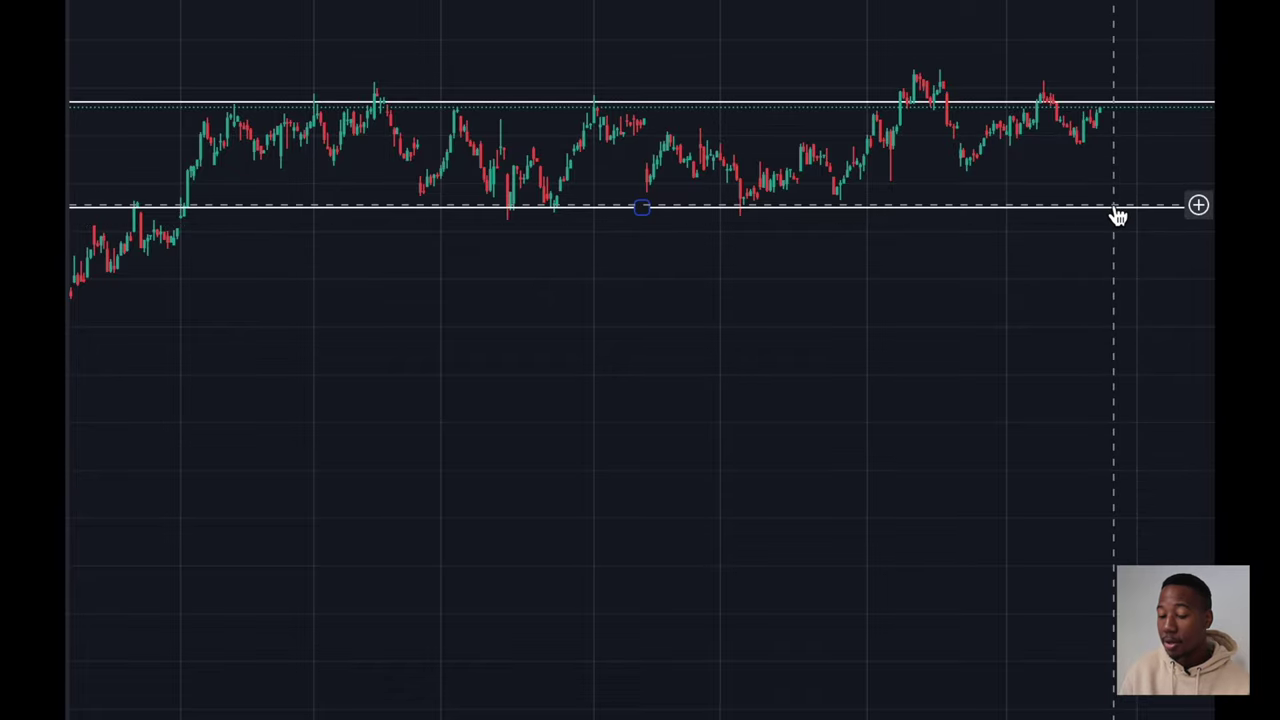
scroll(1117, 215, down, 5)
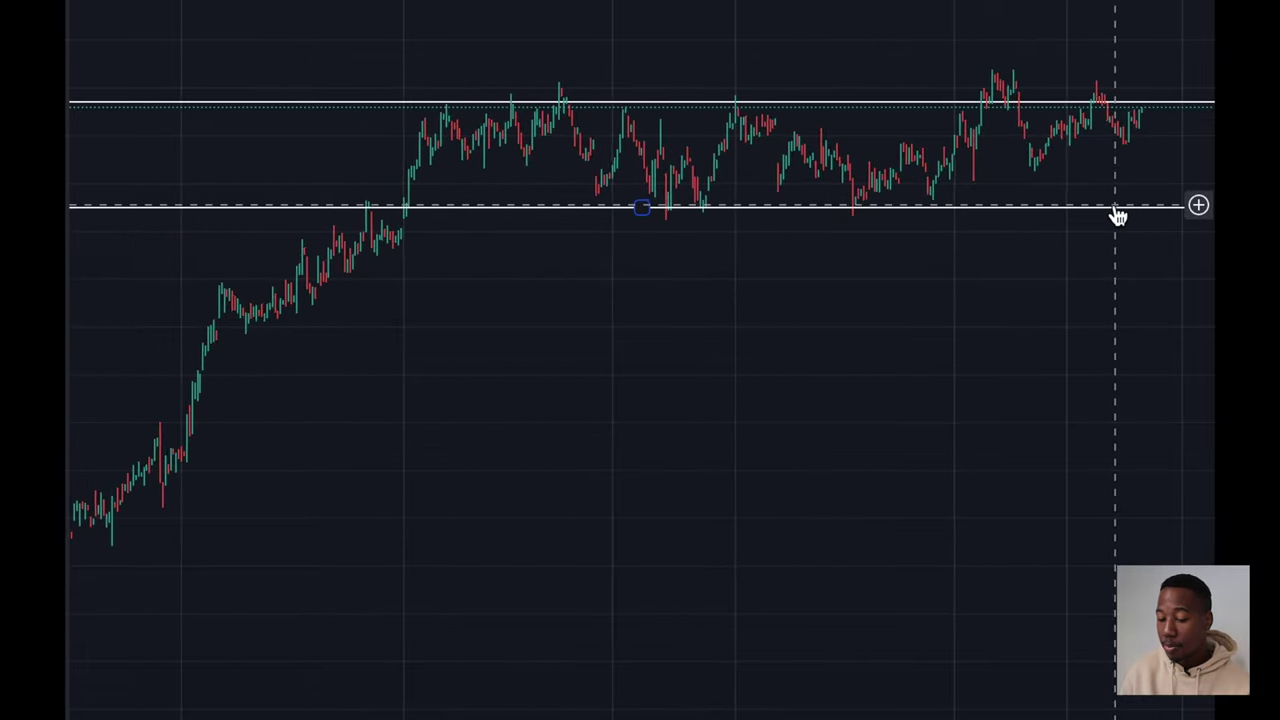
click(931, 354)
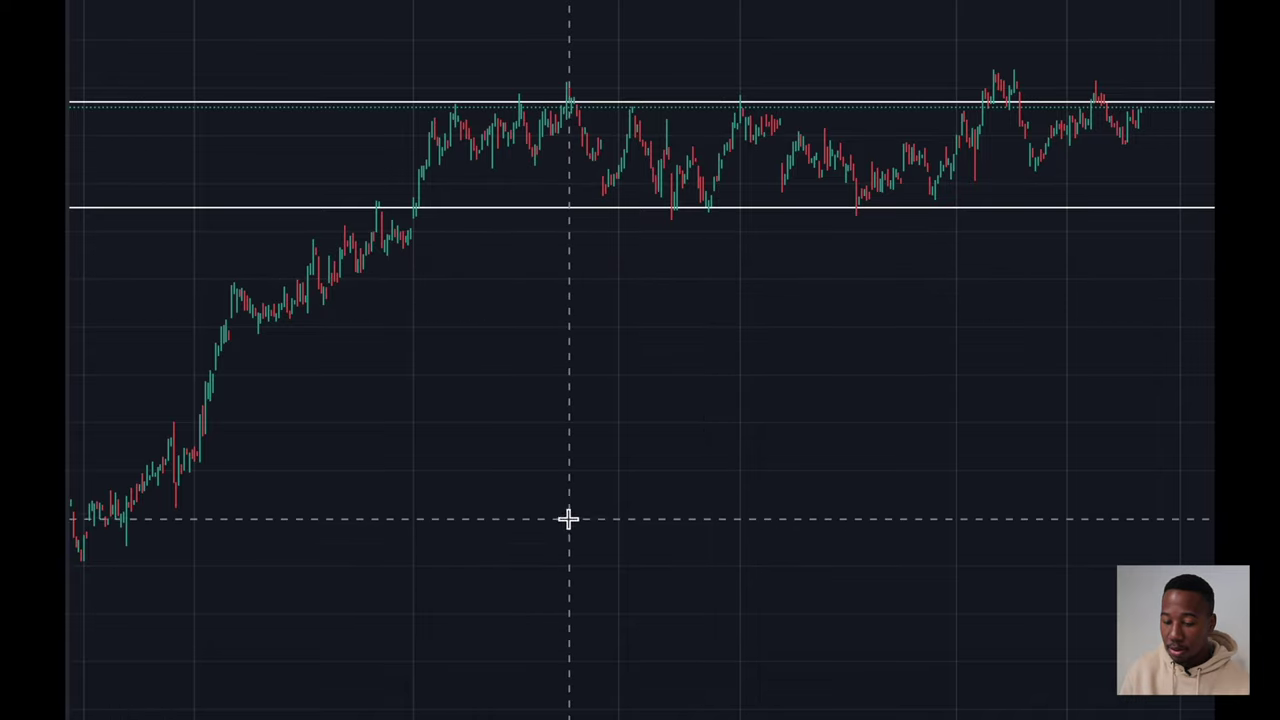
scroll(585, 500, left, 5)
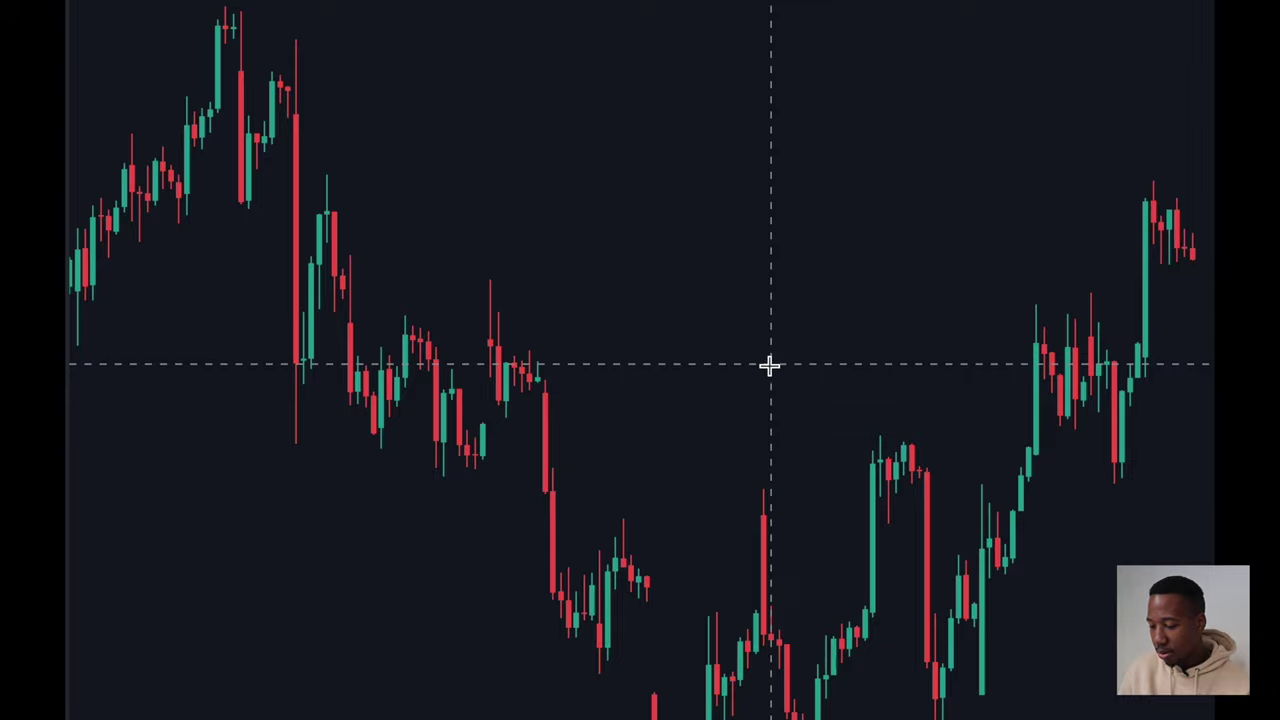
Step: Place a horizontal line at the repeatedly tested level and compare it against older candles
click(641, 363)
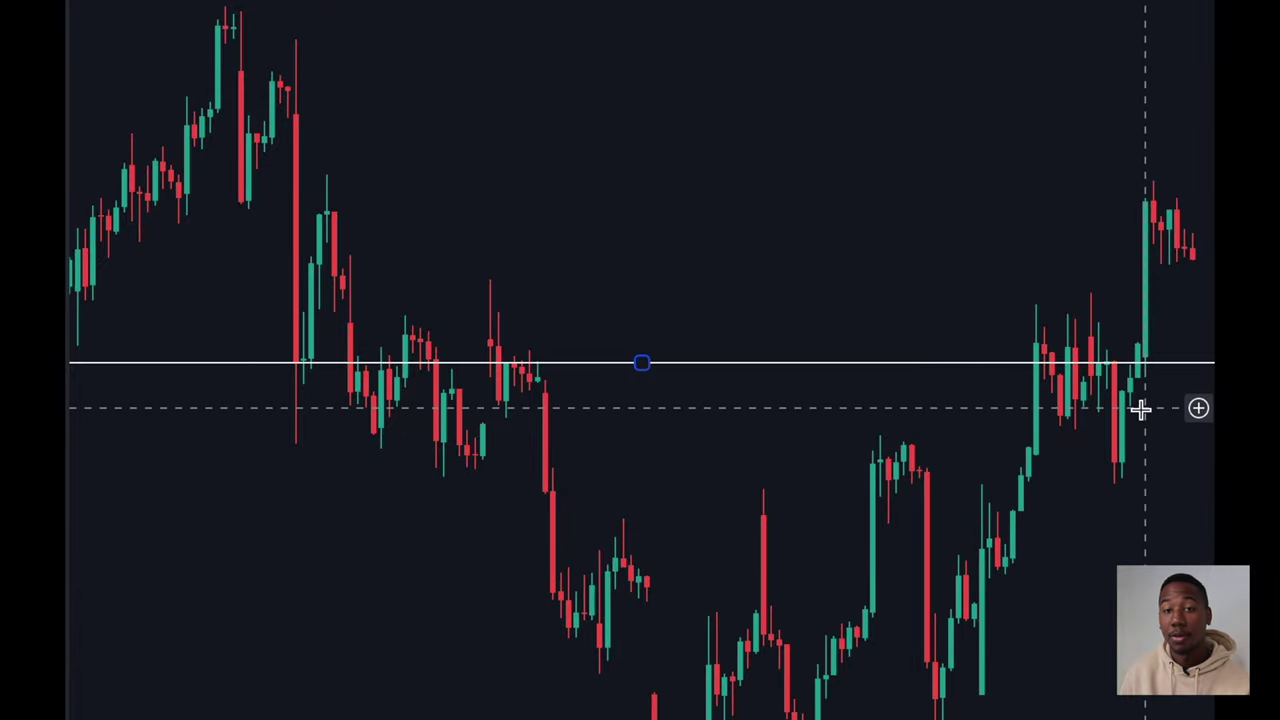
scroll(849, 463, up, 2)
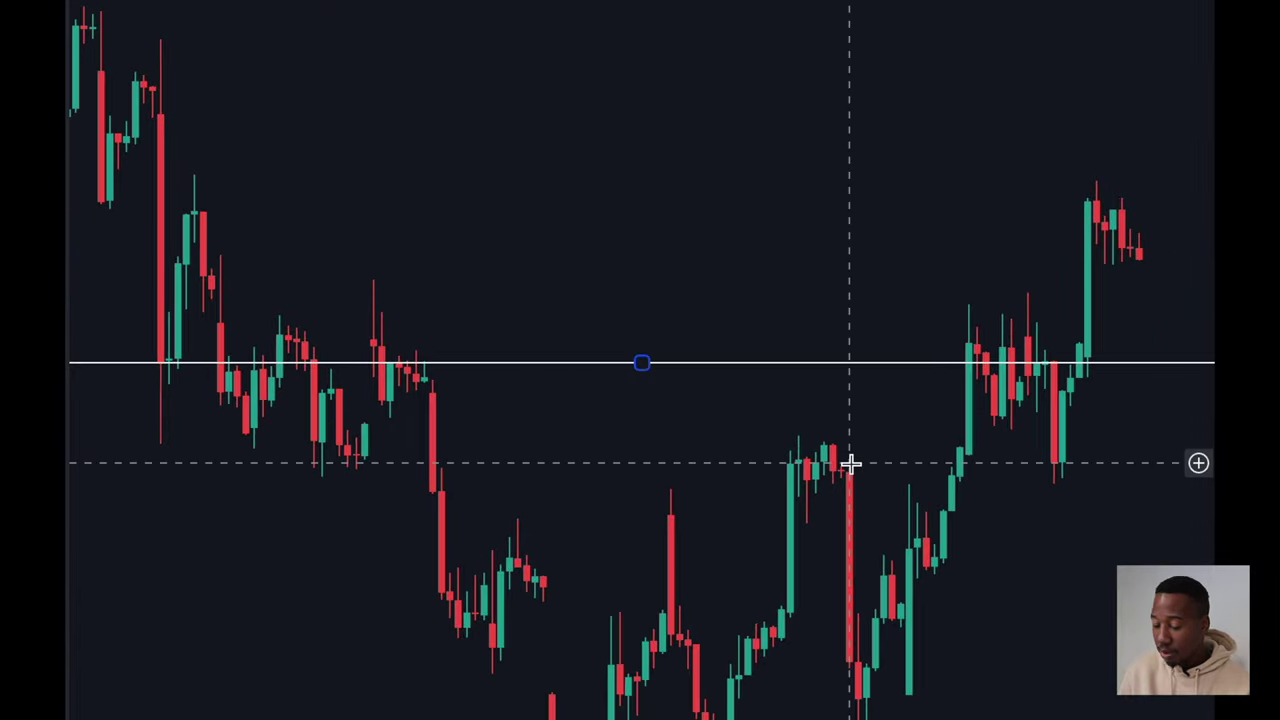
scroll(849, 463, left, 10)
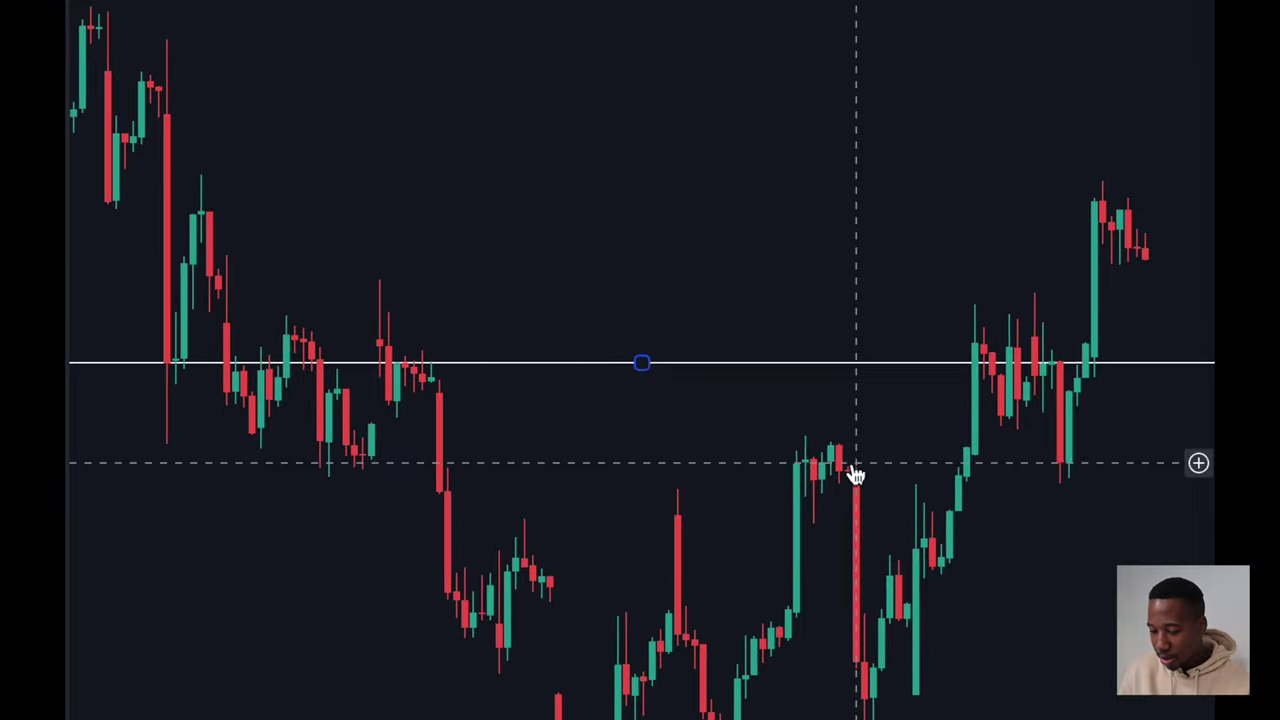
scroll(849, 463, right, 4)
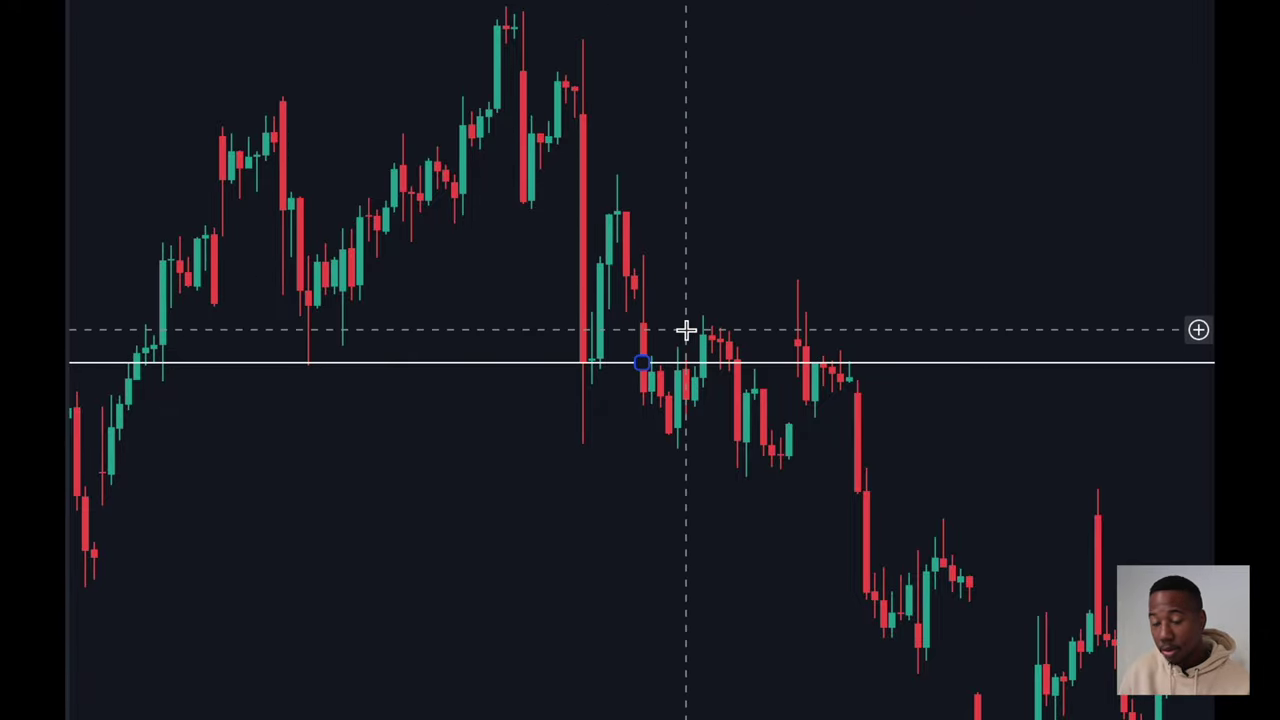
scroll(884, 272, right, 10)
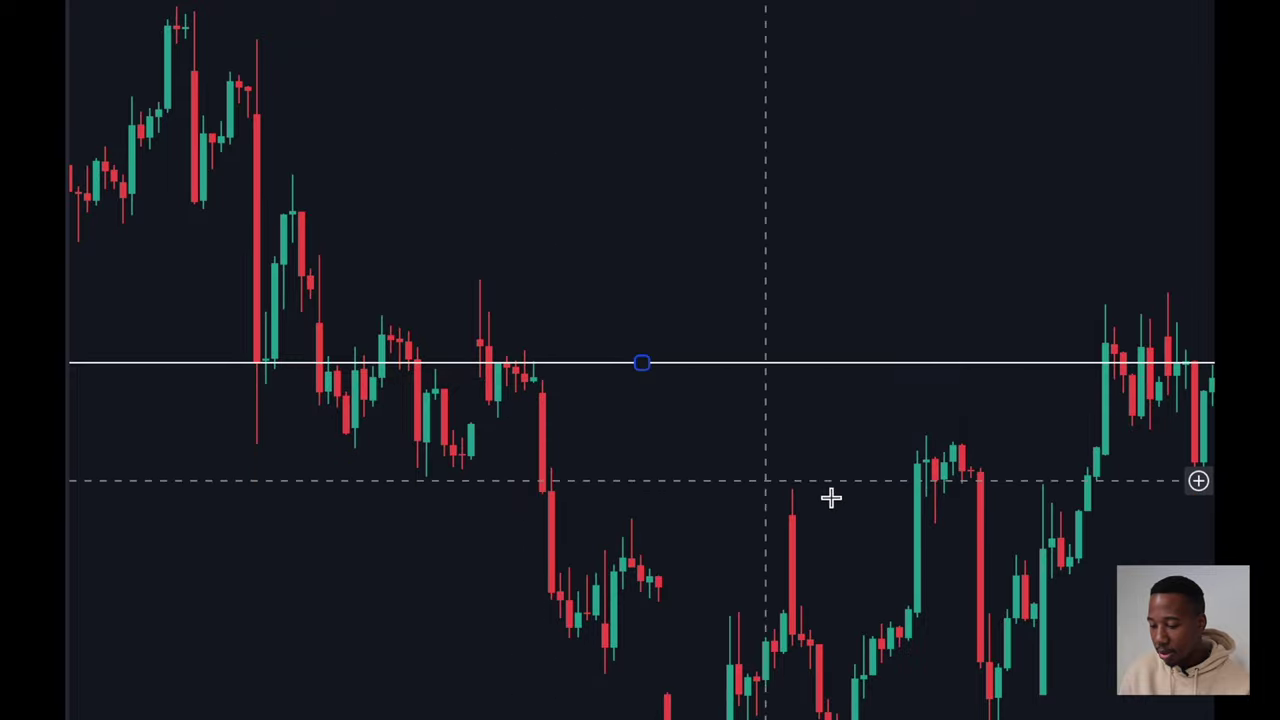
scroll(1150, 385, right, 3)
drag(1150, 381, 1071, 187)
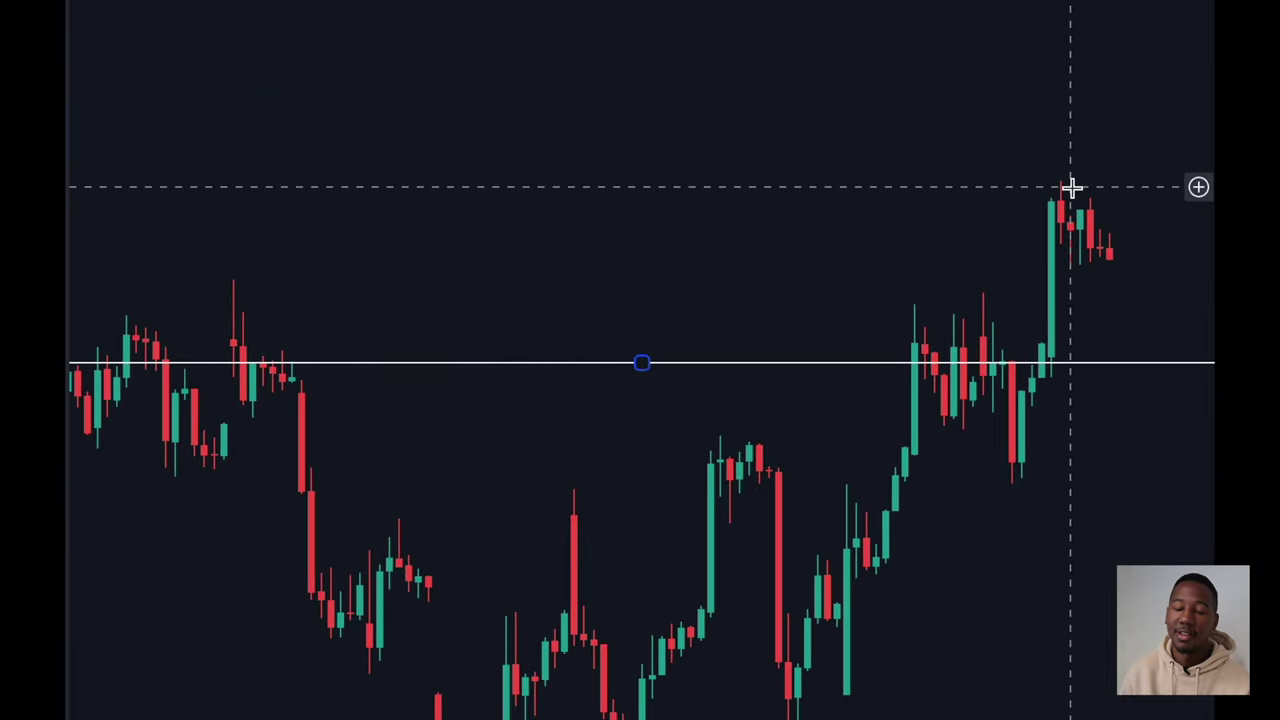
scroll(381, 546, left, 5)
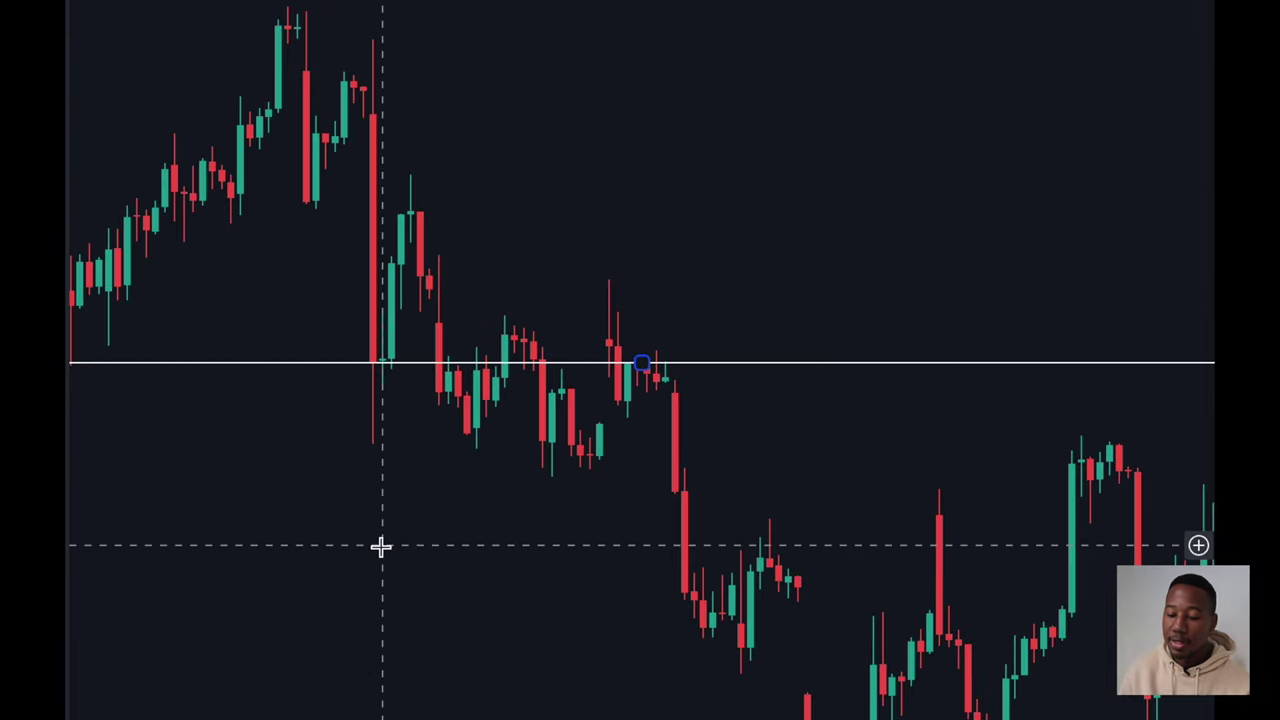
scroll(516, 546, left, 10)
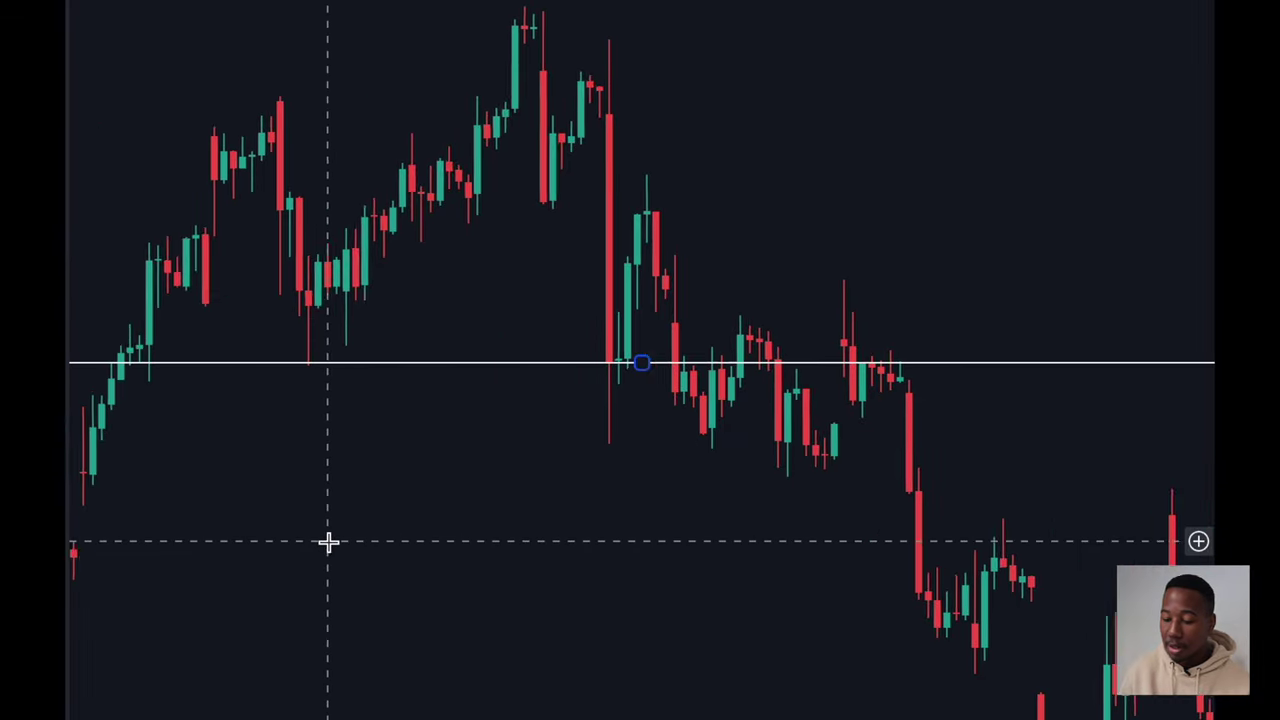
scroll(390, 510, right, 1)
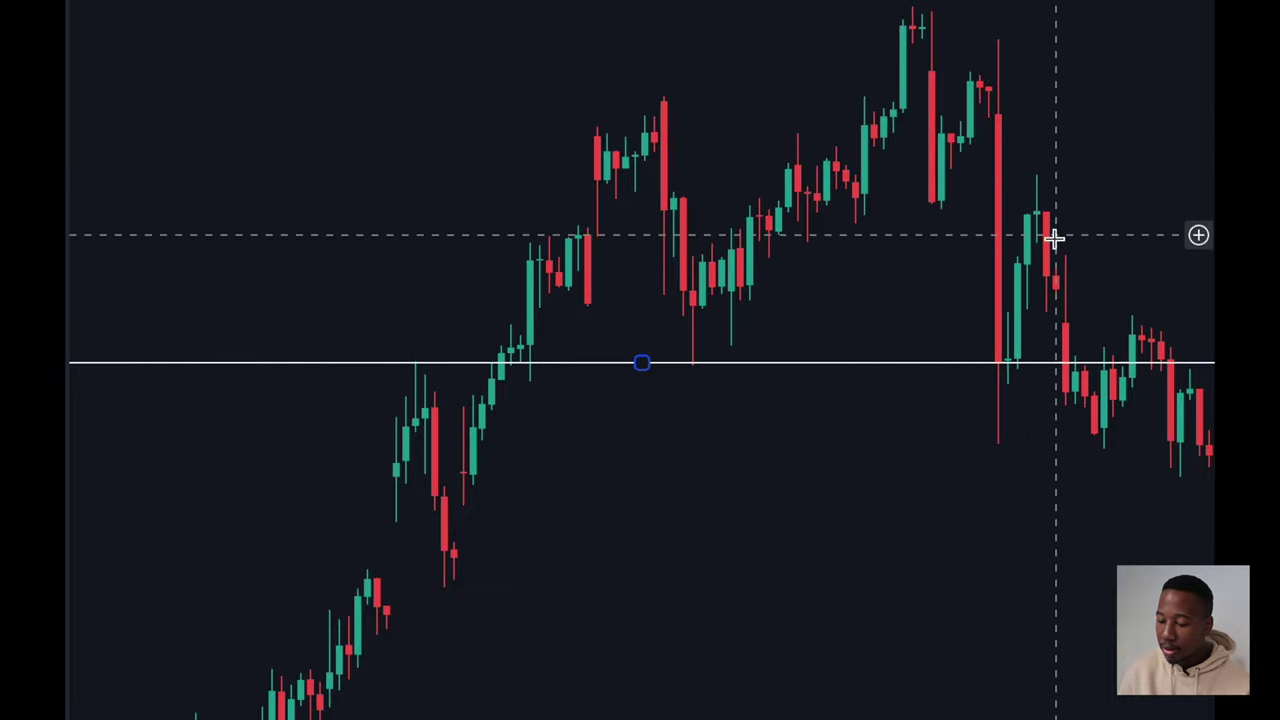
scroll(1134, 374, right, 5)
scroll(1134, 380, right, 5)
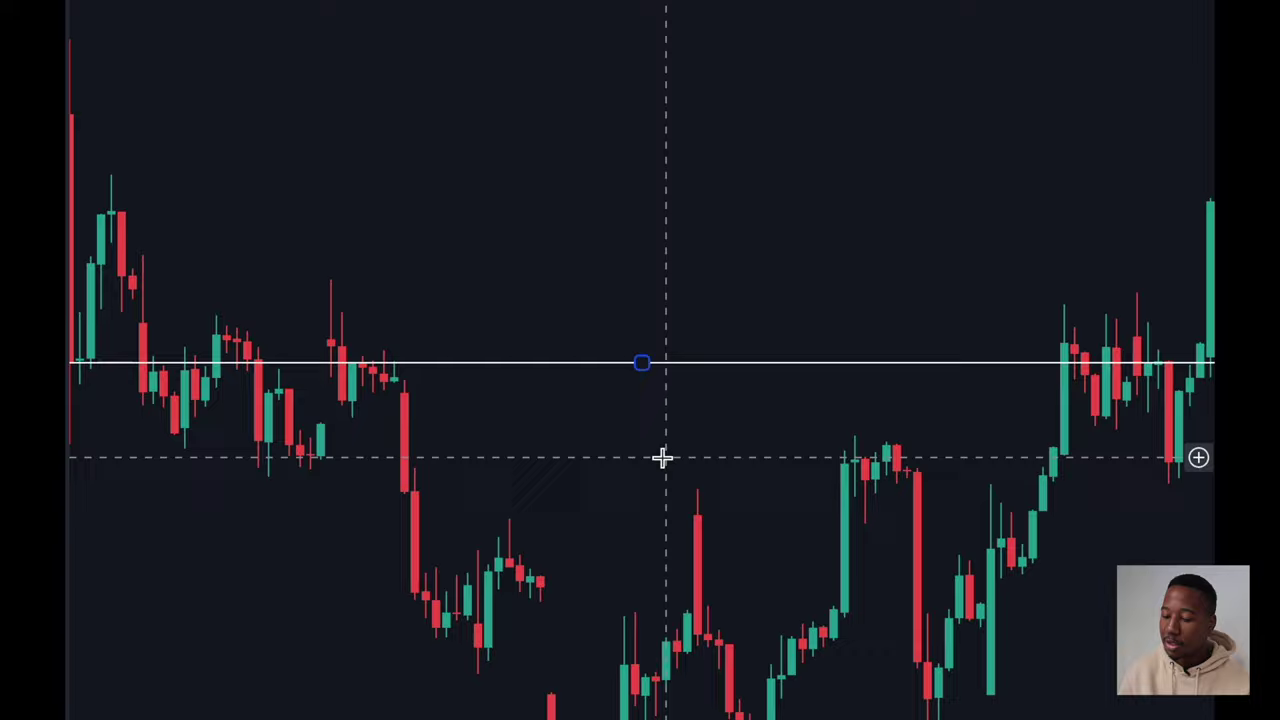
scroll(663, 457, right, 8)
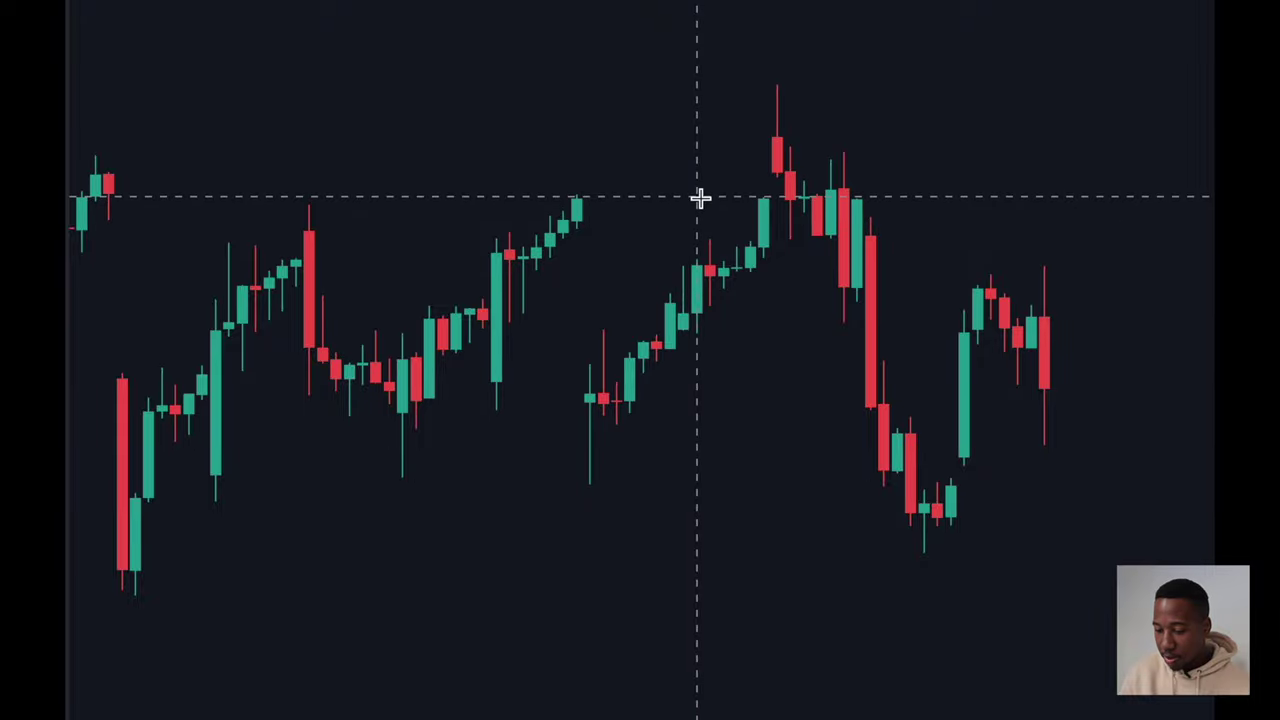
Step: Draw horizontal lines along the range highs and range lows, leaving the lower line selected
click(641, 197)
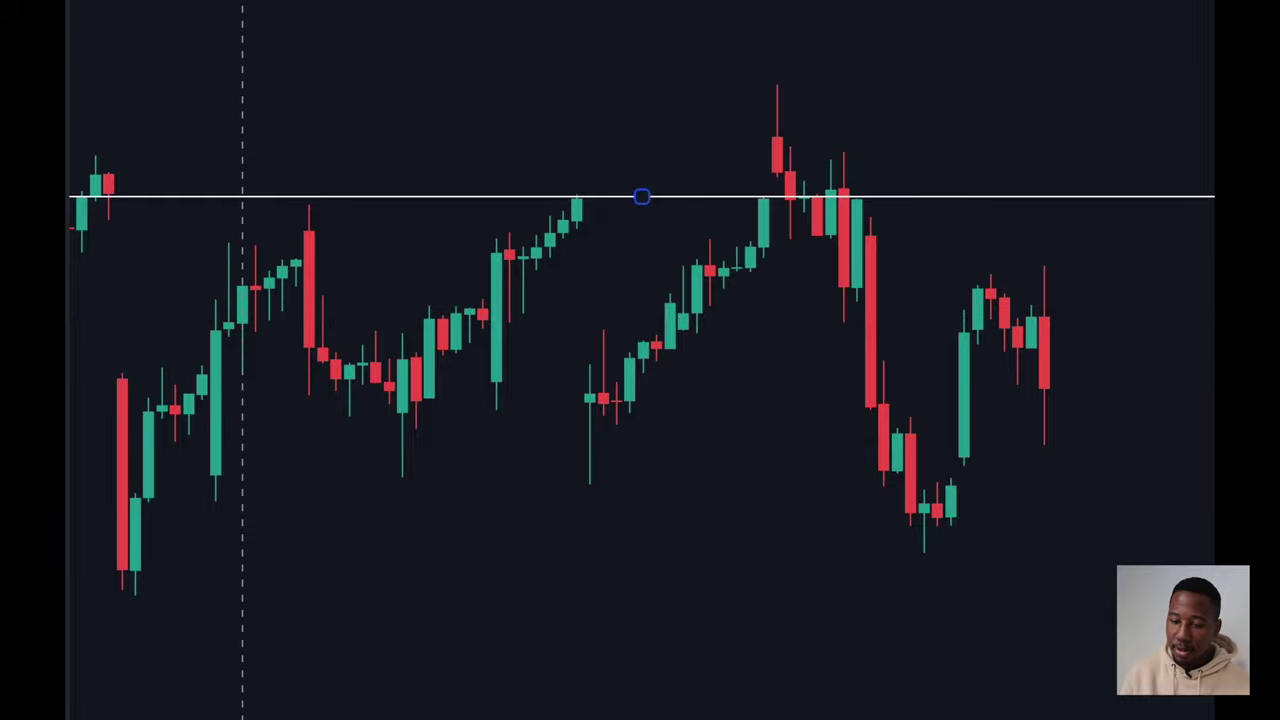
click(544, 485)
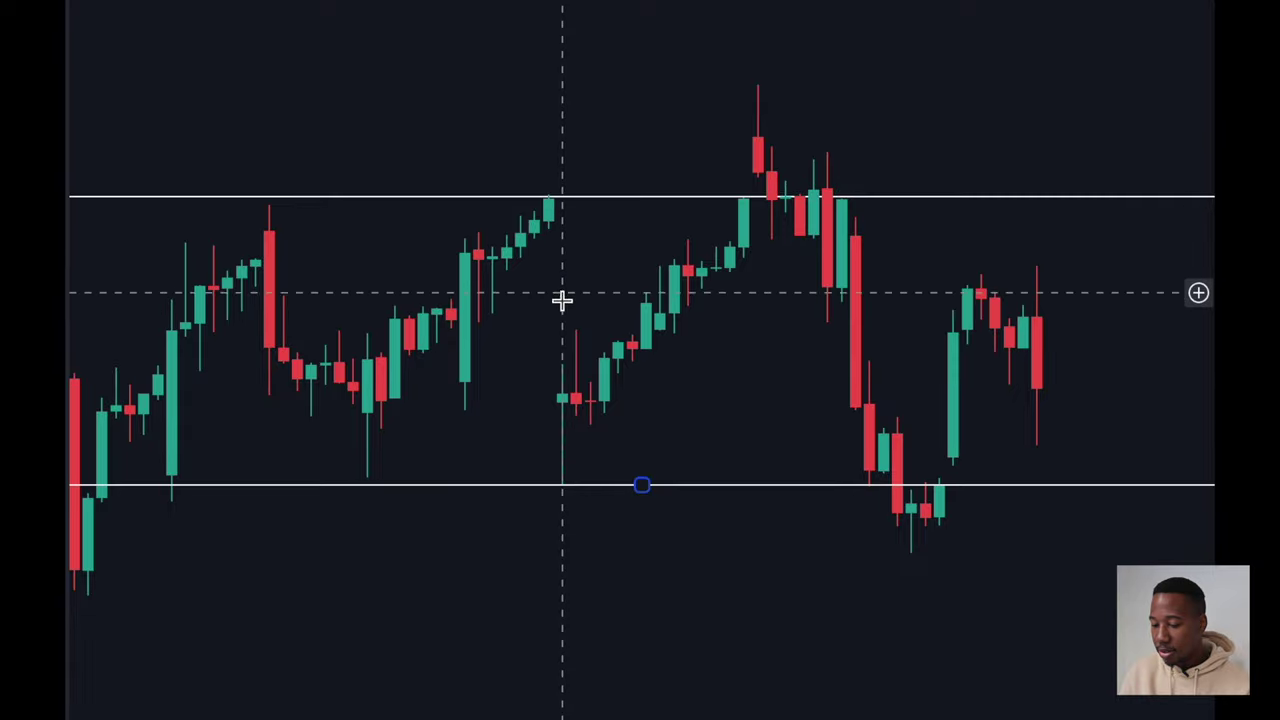
click(568, 488)
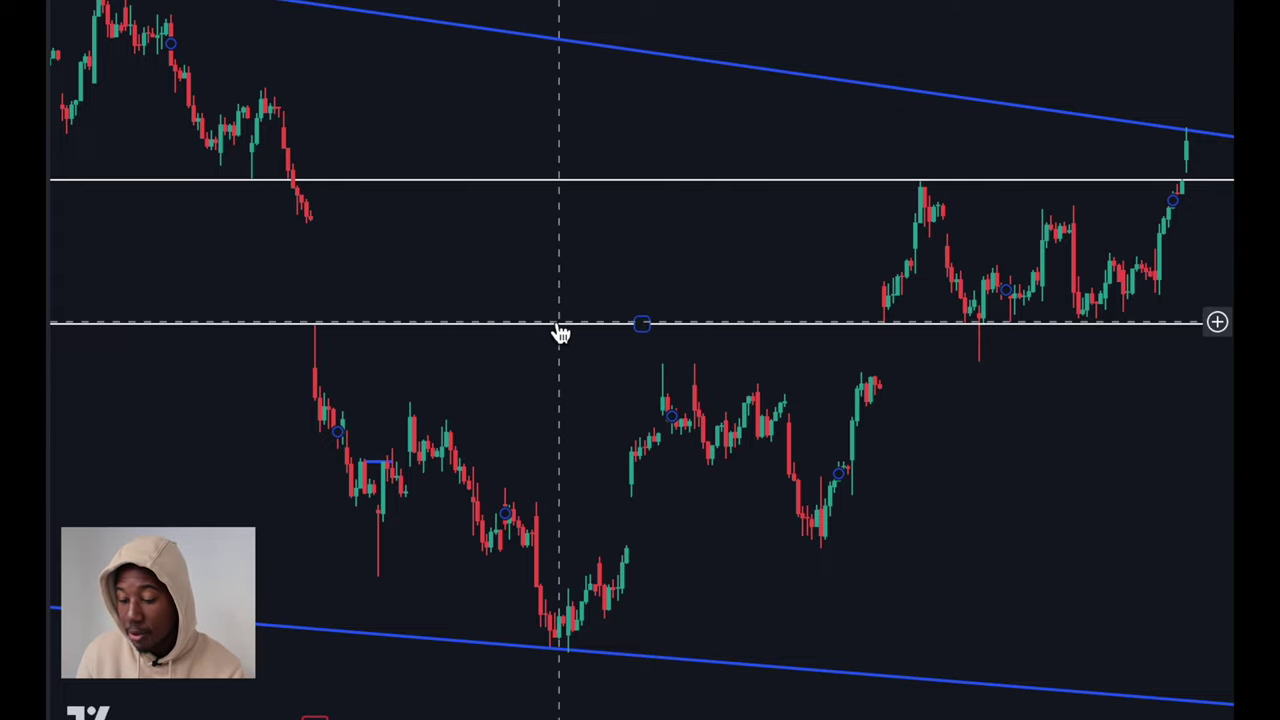
Step: Move the selected horizontal line up until it sits exactly on the upper range level
drag(560, 334, 549, 192)
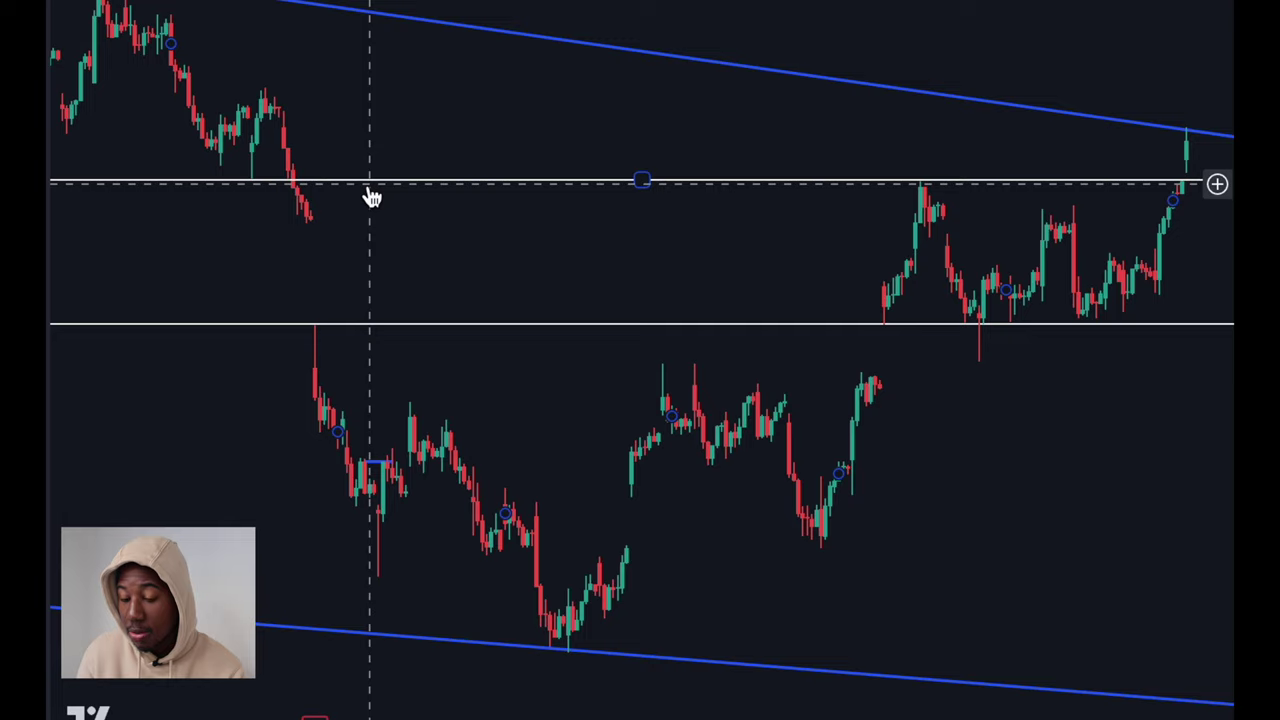
mouse_move(370, 197)
mouse_down()
mouse_move(234, 186)
mouse_move(1053, 193)
mouse_up()
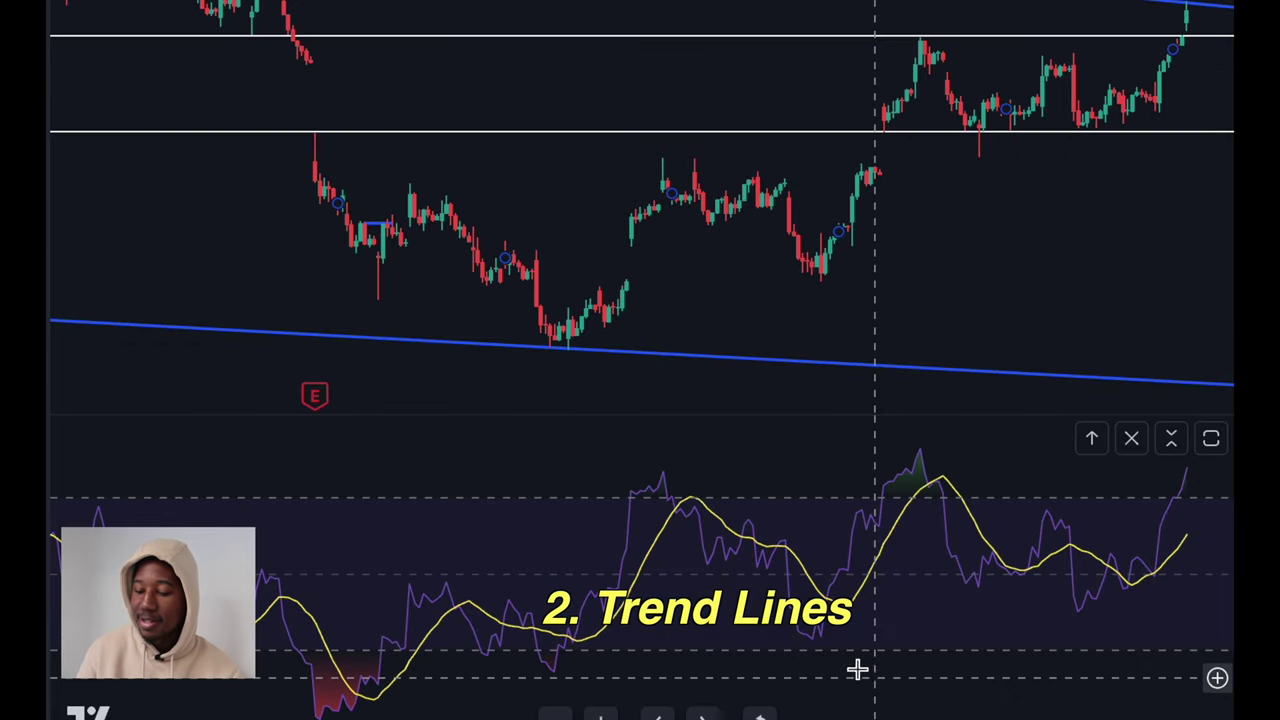
Step: Drag the pane divider down so the price pane is taller than the RSI pane
drag(906, 415, 869, 477)
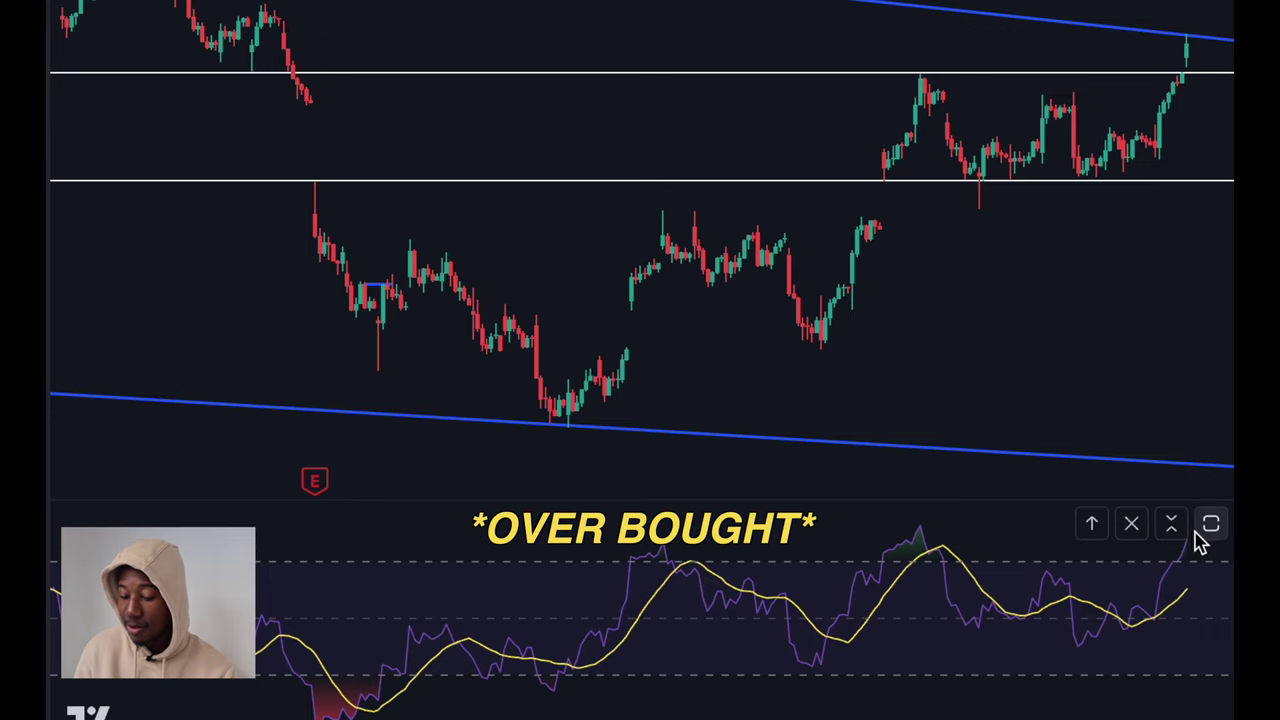
click(1190, 538)
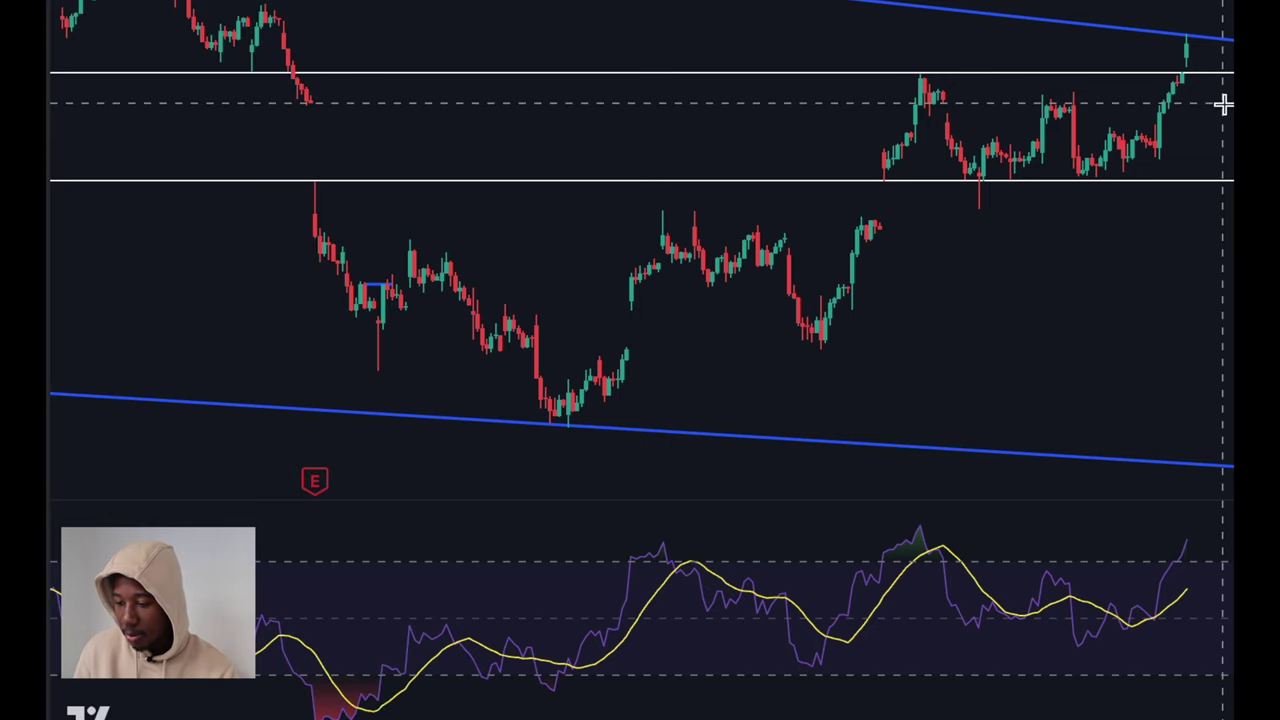
Step: Add a short position at the latest candle with target near support and tight stop (3.87 R/R)
click(1204, 40)
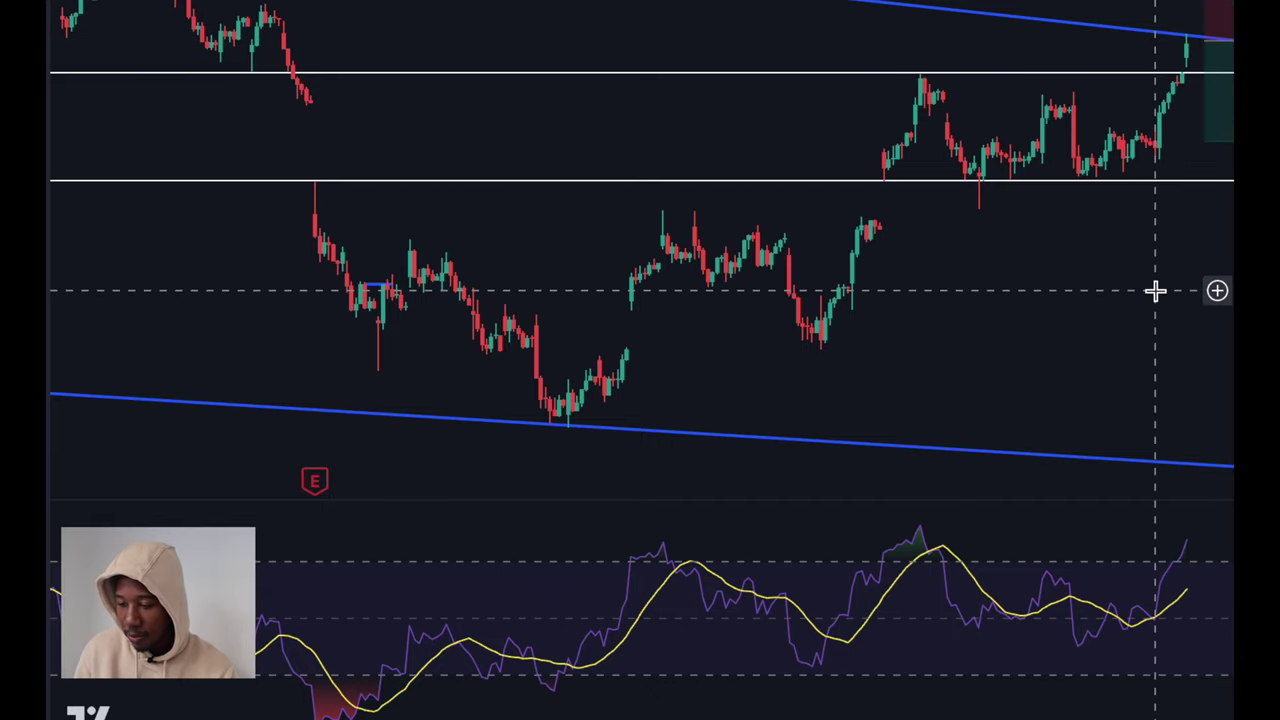
drag(1157, 289, 949, 288)
click(1029, 106)
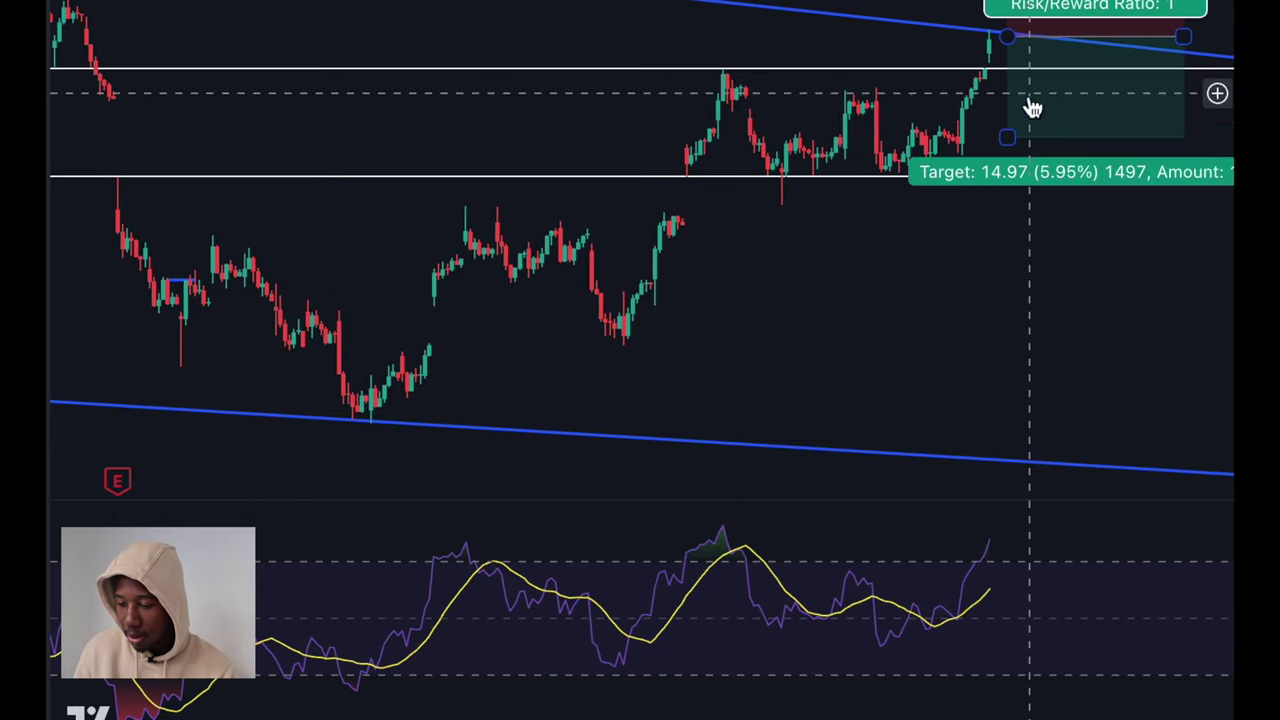
drag(1007, 135, 1007, 158)
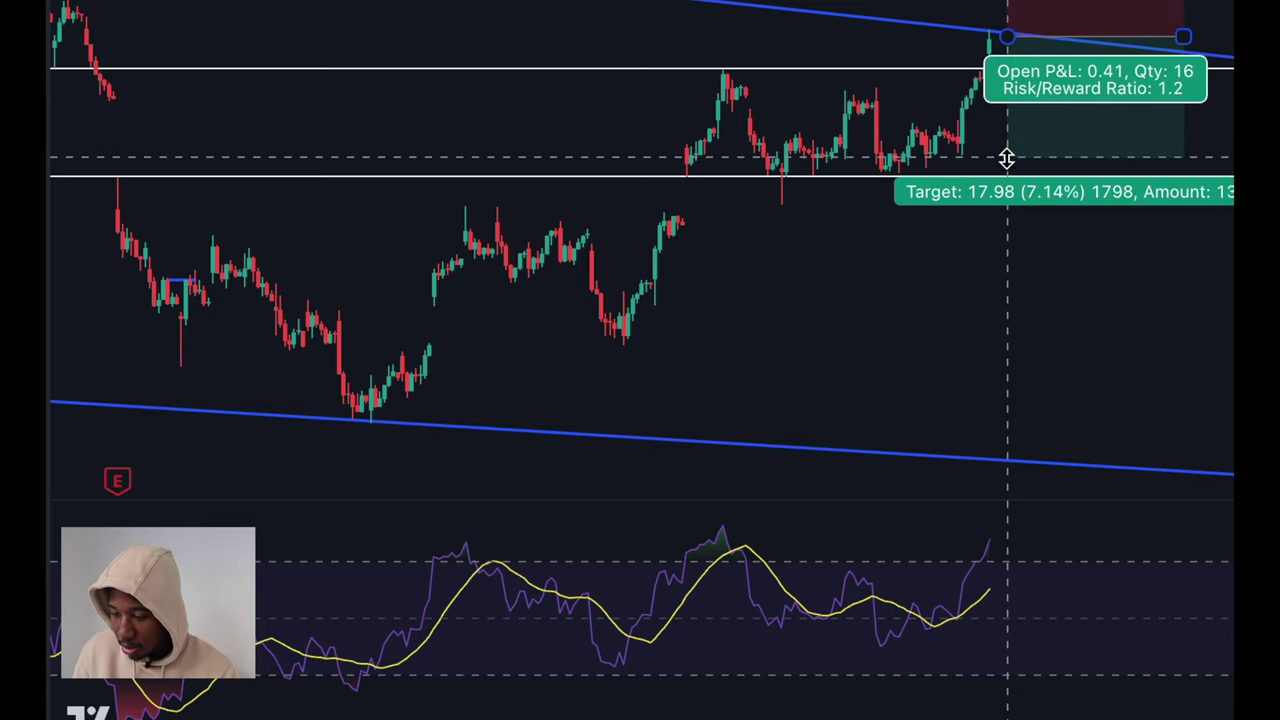
drag(1008, 2, 1010, 8)
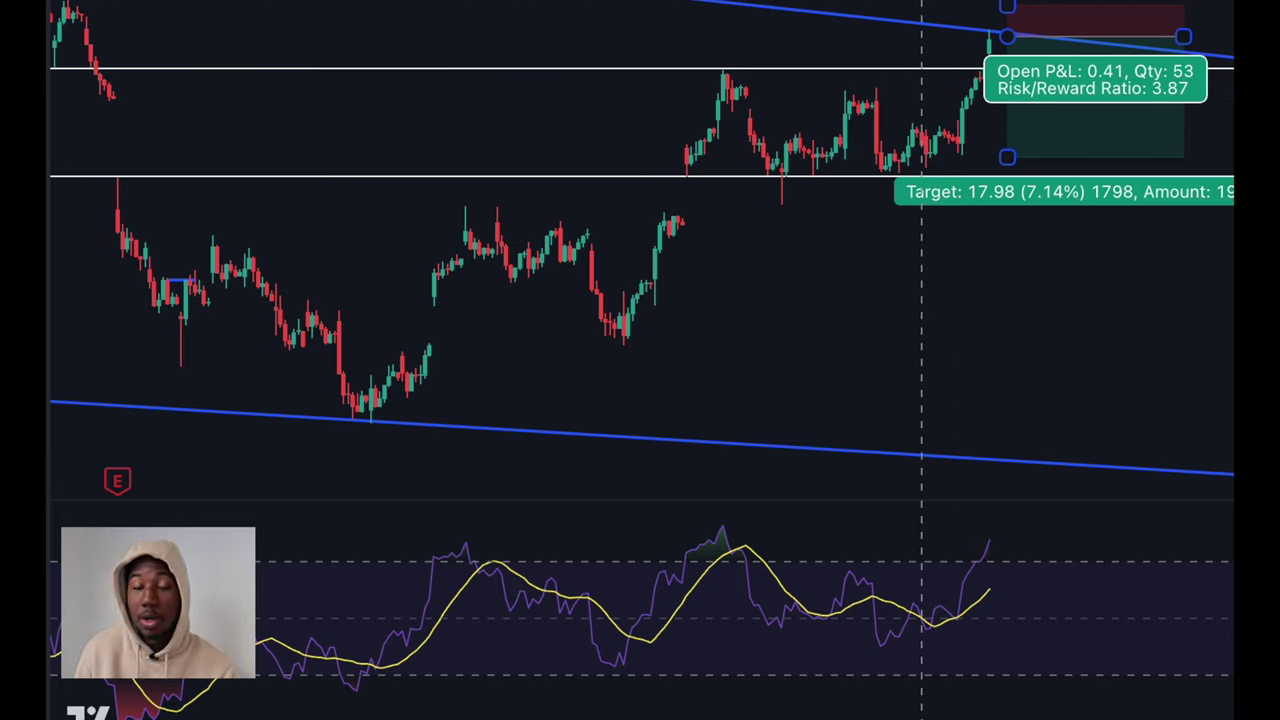
click(837, 417)
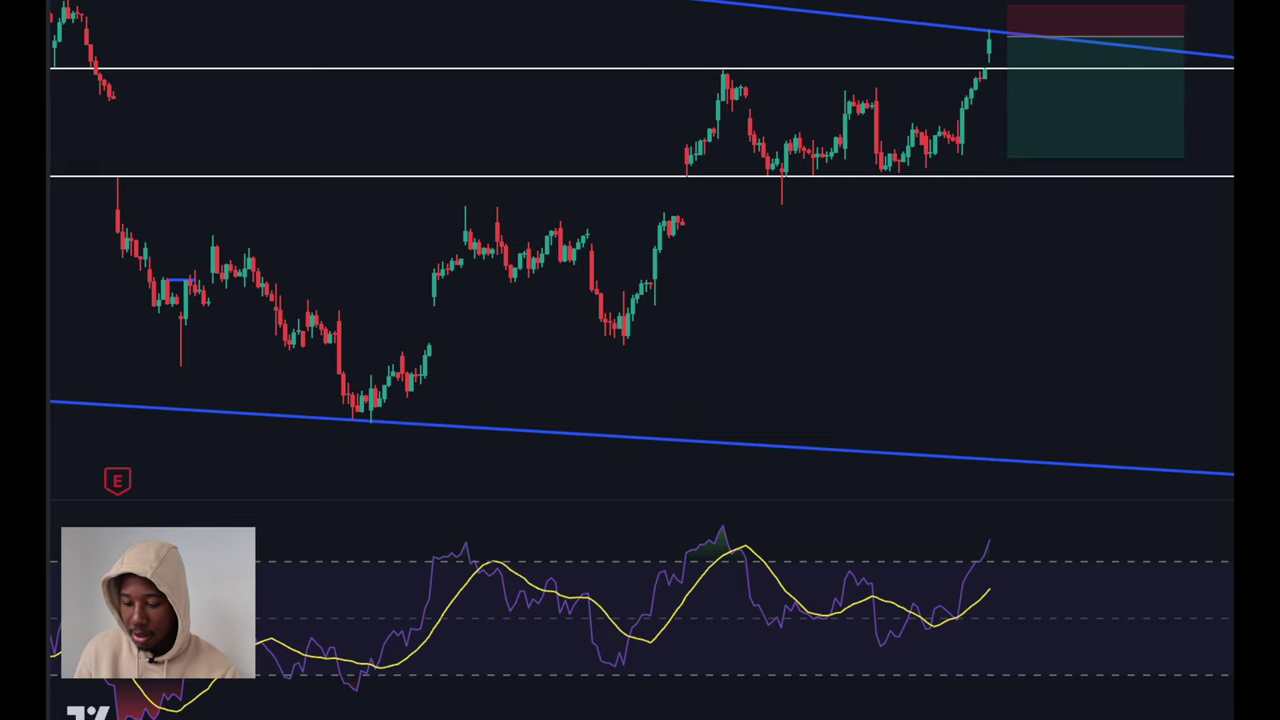